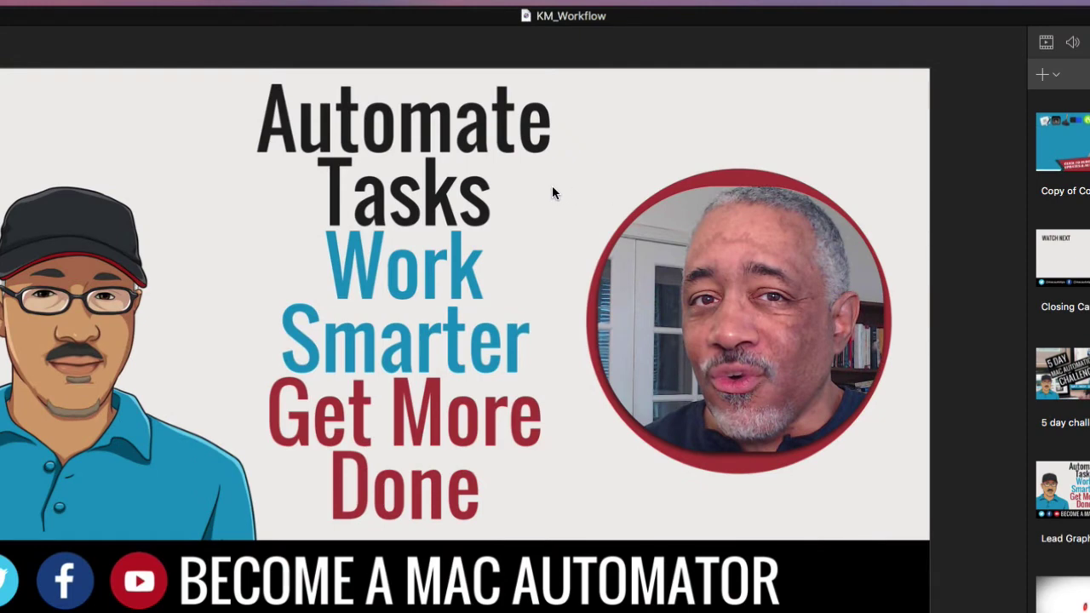
Start publishing the KM_Workflow project to YouTube with 720 HD video encoding and continue to the video details
{"action": "right_click", "coordinate": [552, 185]}
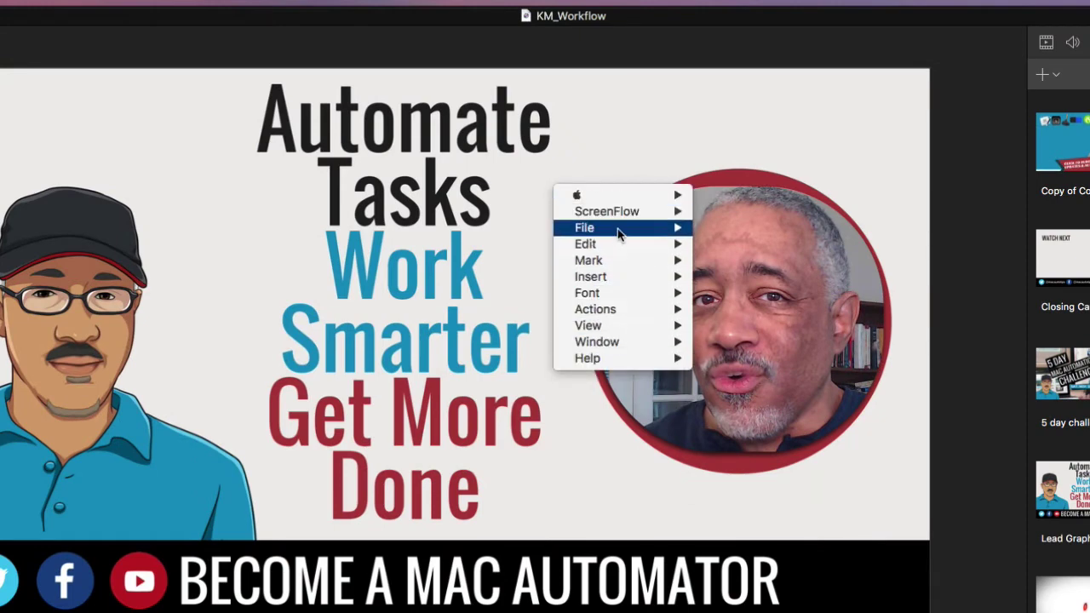
{"action": "mouse_move", "coordinate": [619, 227]}
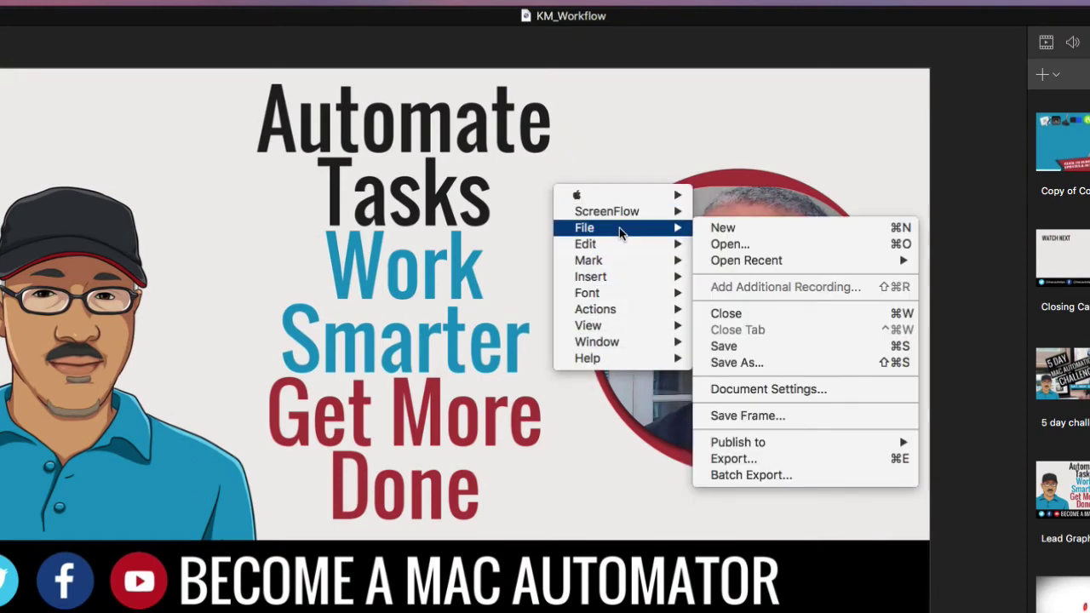
{"action": "mouse_move", "coordinate": [753, 442]}
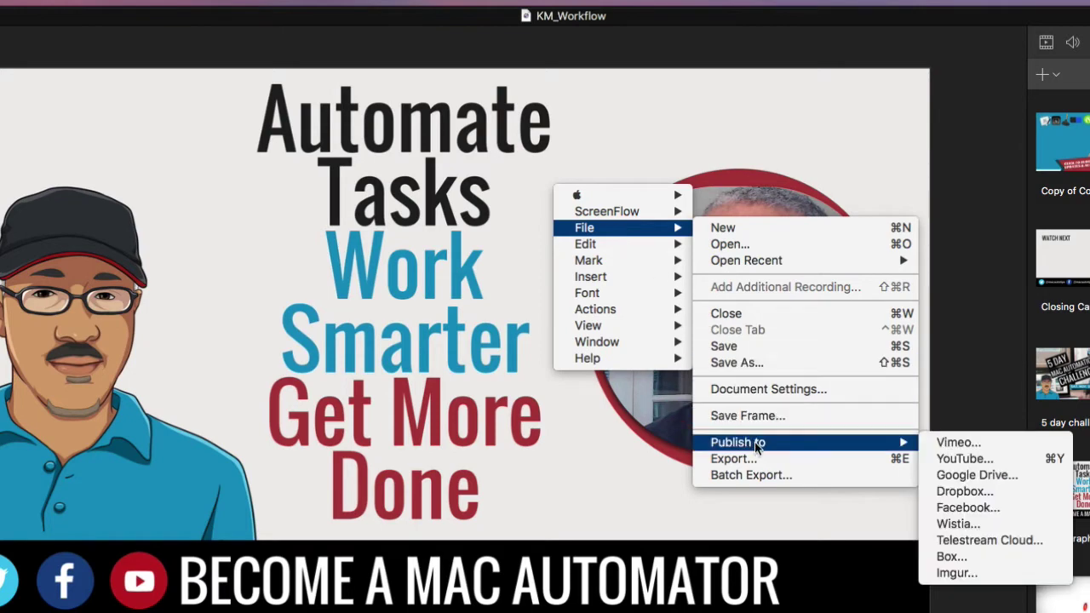
{"action": "left_click", "coordinate": [953, 458]}
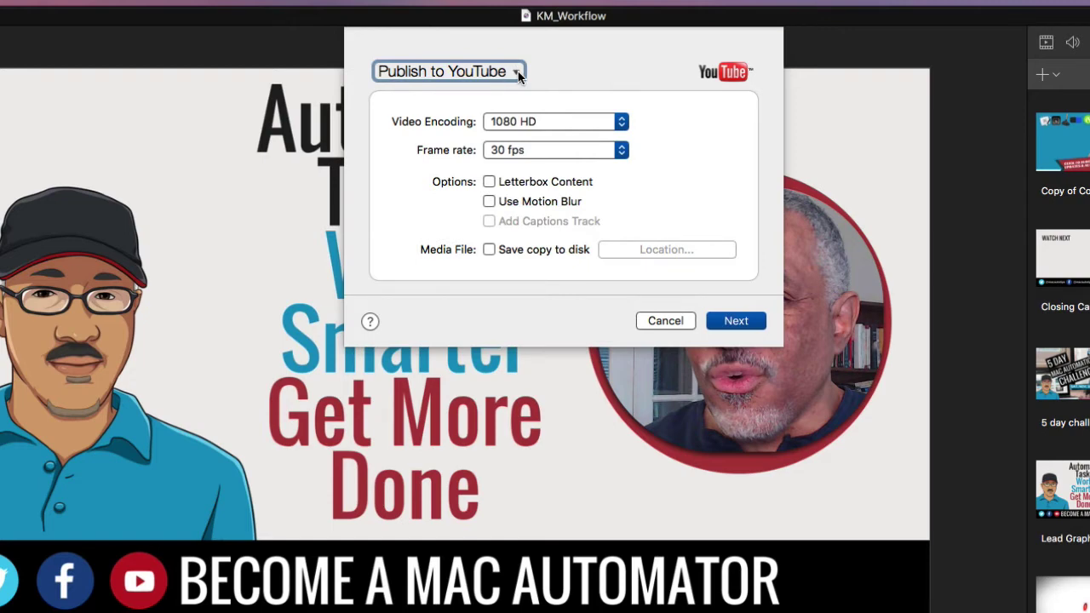
{"action": "left_click", "coordinate": [556, 121]}
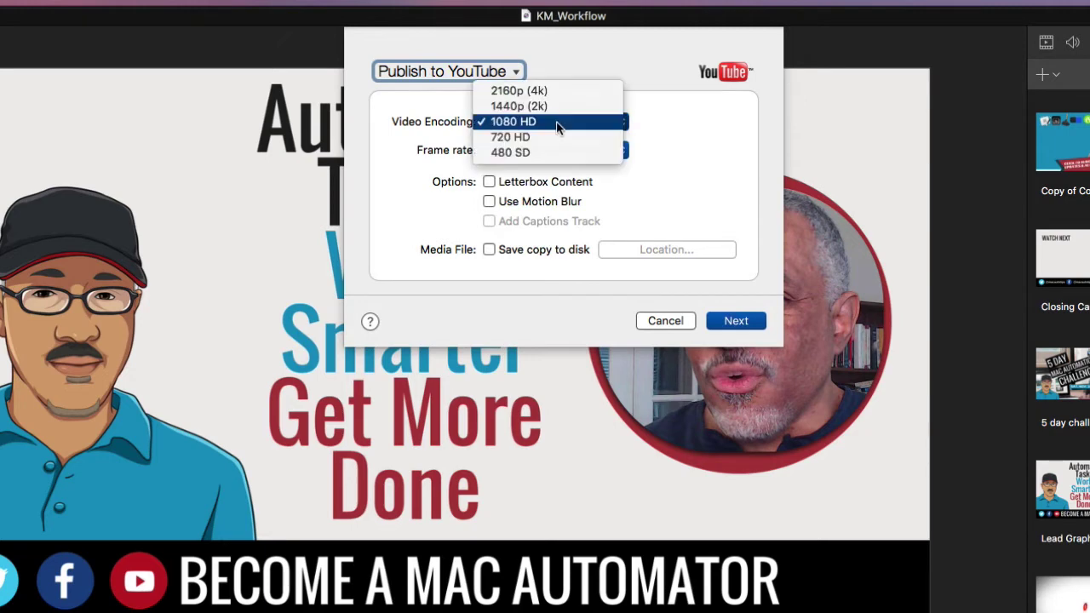
{"action": "left_click", "coordinate": [559, 136]}
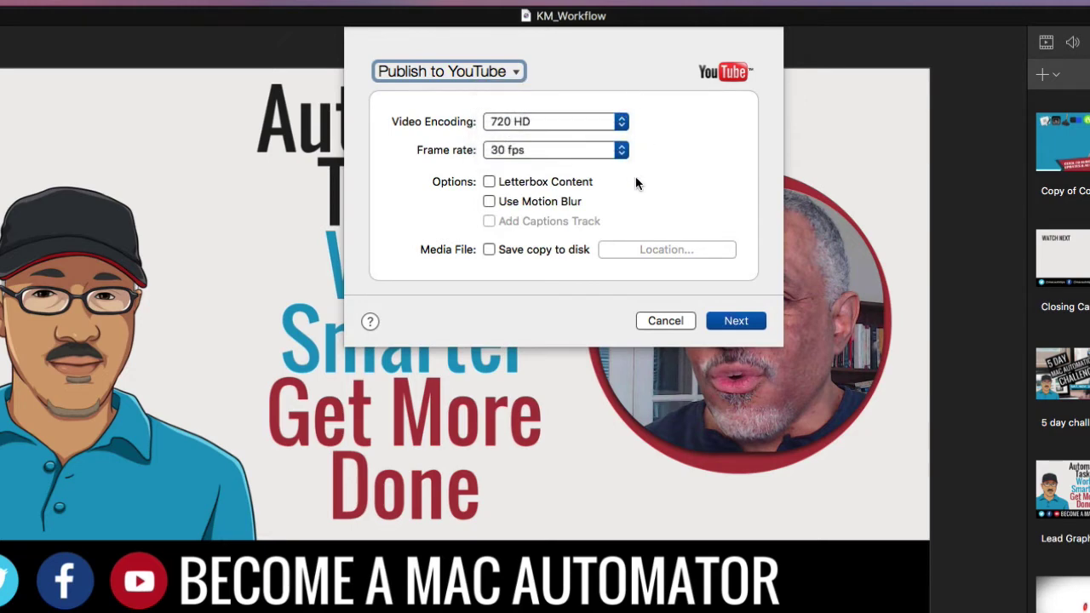
{"action": "left_click", "coordinate": [748, 322]}
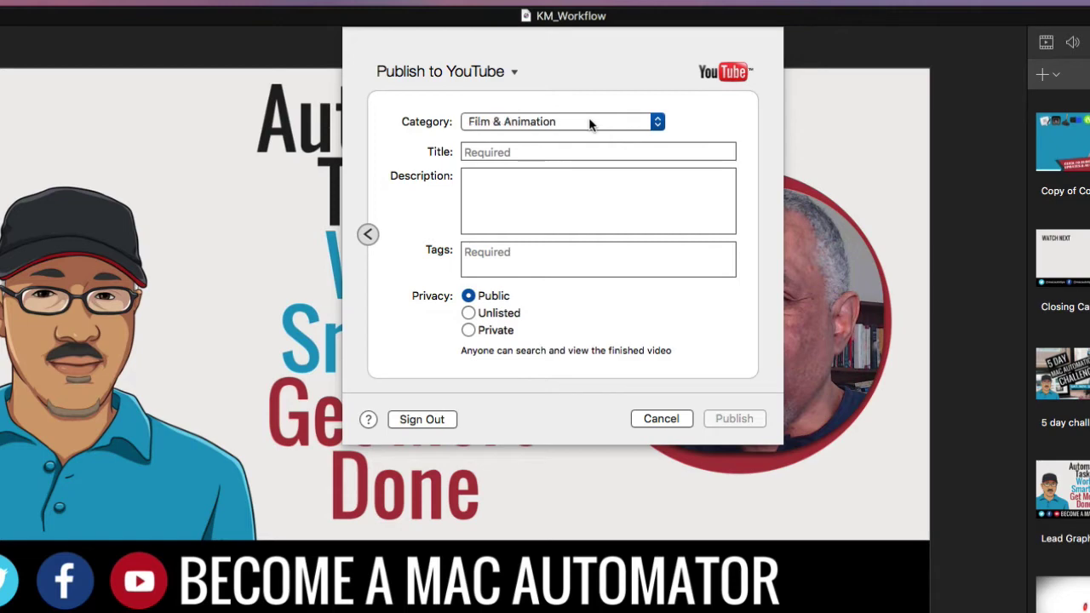
Set the YouTube category to Science & Technology and the privacy to Private, then cancel publishing
{"action": "left_click", "coordinate": [590, 124]}
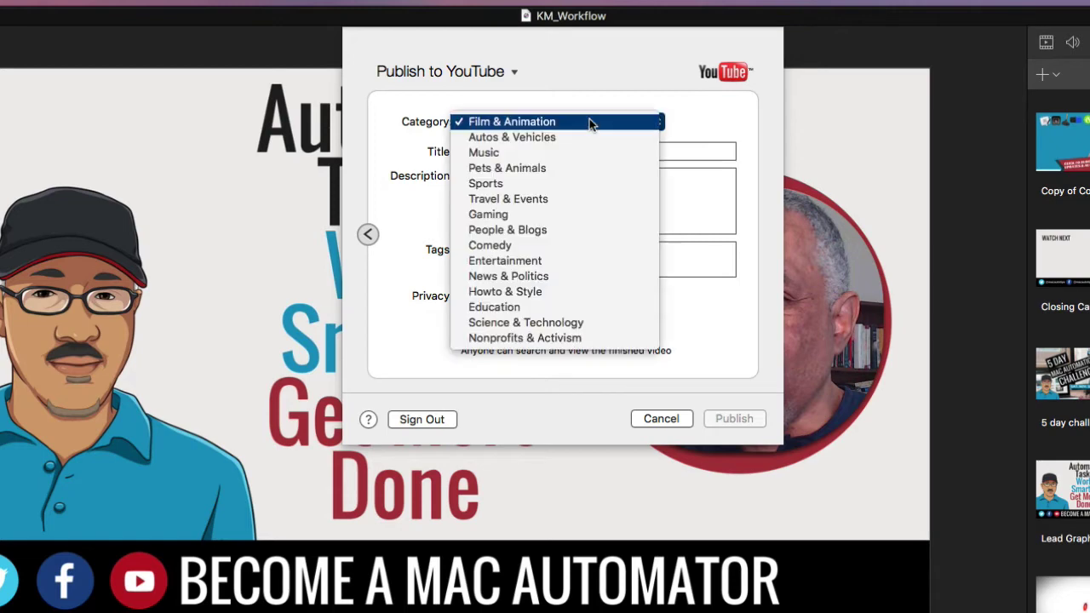
{"action": "left_click", "coordinate": [603, 323]}
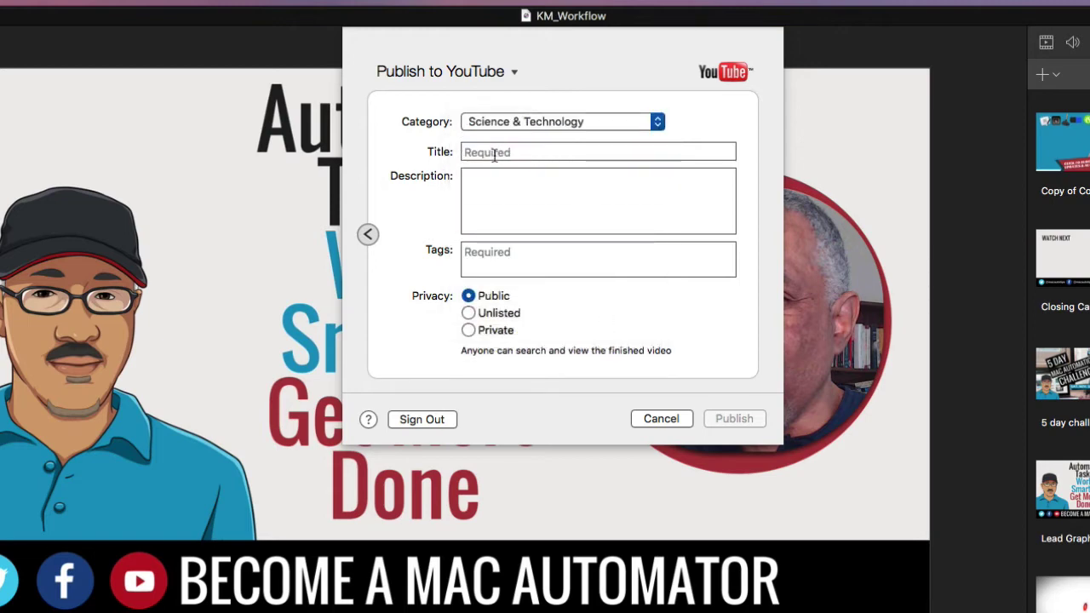
{"action": "left_click", "coordinate": [504, 257]}
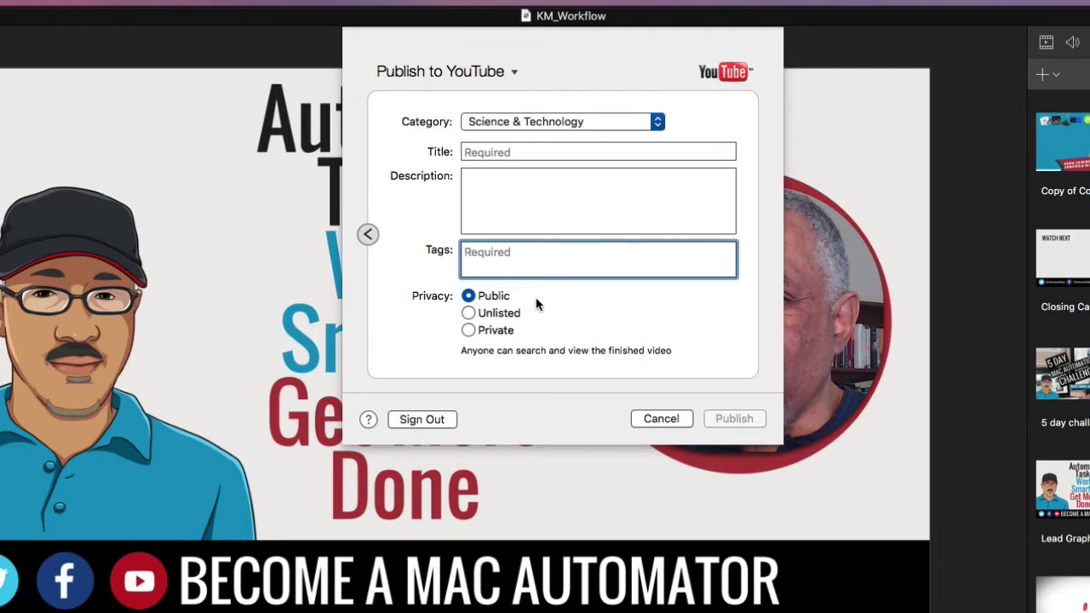
{"action": "left_click", "coordinate": [468, 331]}
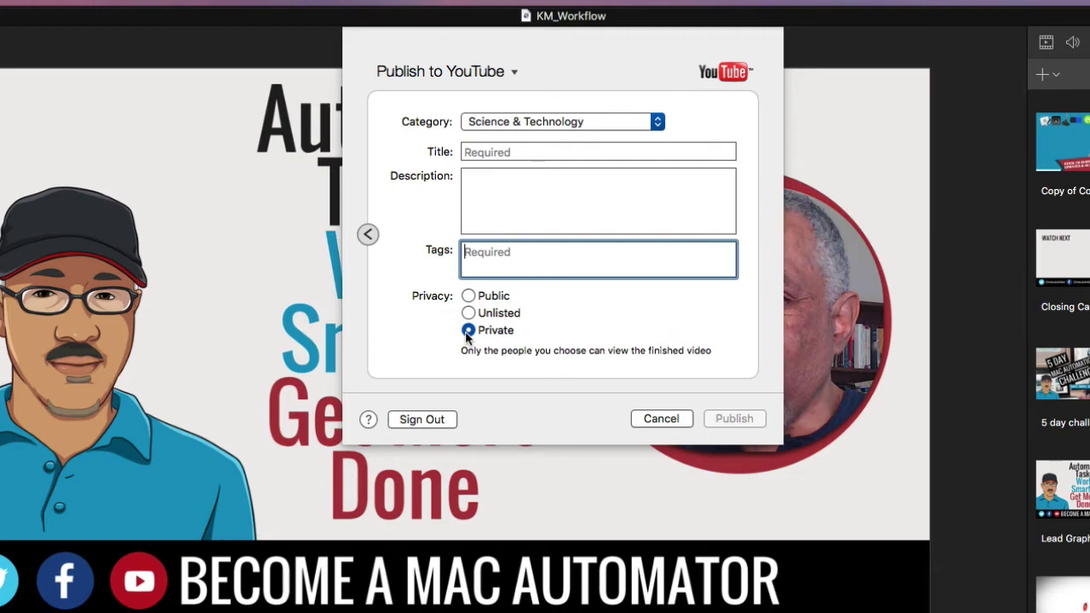
{"action": "left_click", "coordinate": [491, 152]}
{"action": "left_click", "coordinate": [484, 181]}
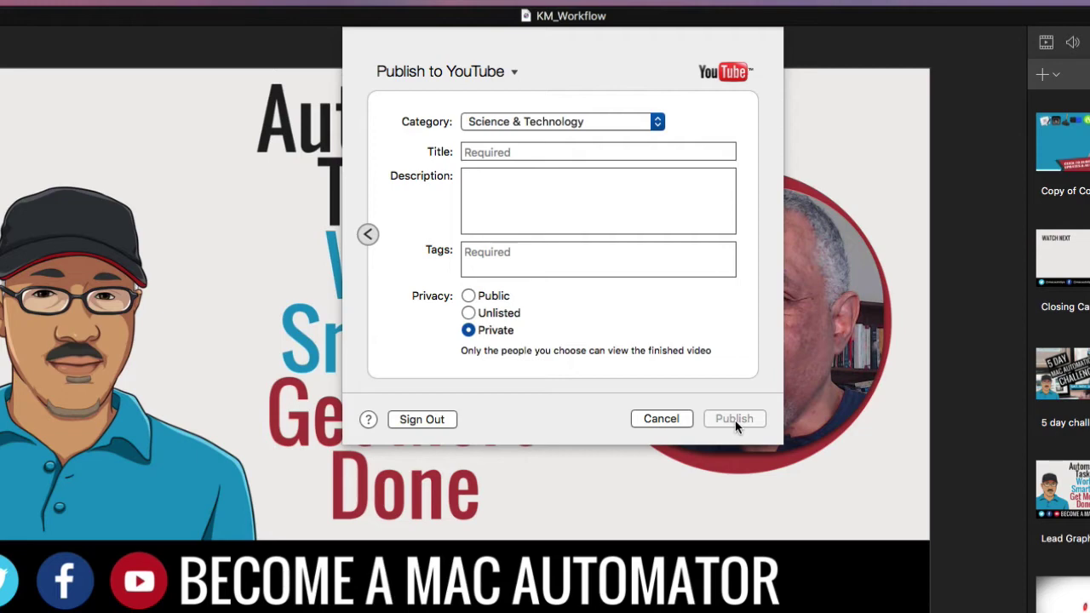
{"action": "left_click", "coordinate": [663, 418]}
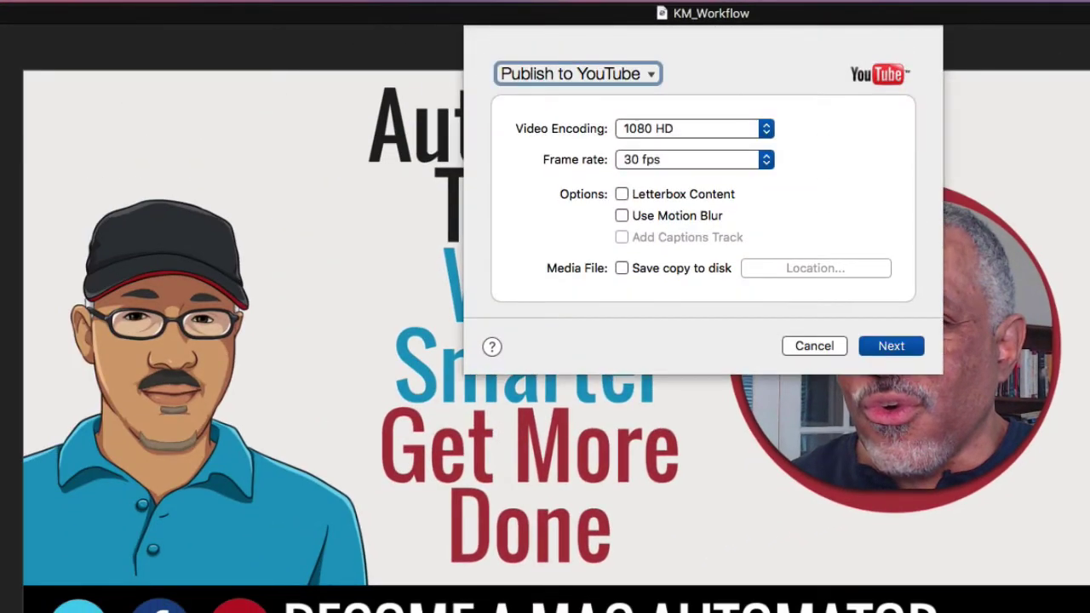
Go through the YouTube export's encoding settings and options and continue to the video details
{"action": "key", "text": "Tab"}
{"action": "key", "text": "Up"}
{"action": "key", "text": "Tab"}
{"action": "key", "text": "Tab"}
{"action": "key", "text": "Tab"}
{"action": "key", "text": "Tab"}
{"action": "key", "text": "space"}
{"action": "key", "text": "Return"}
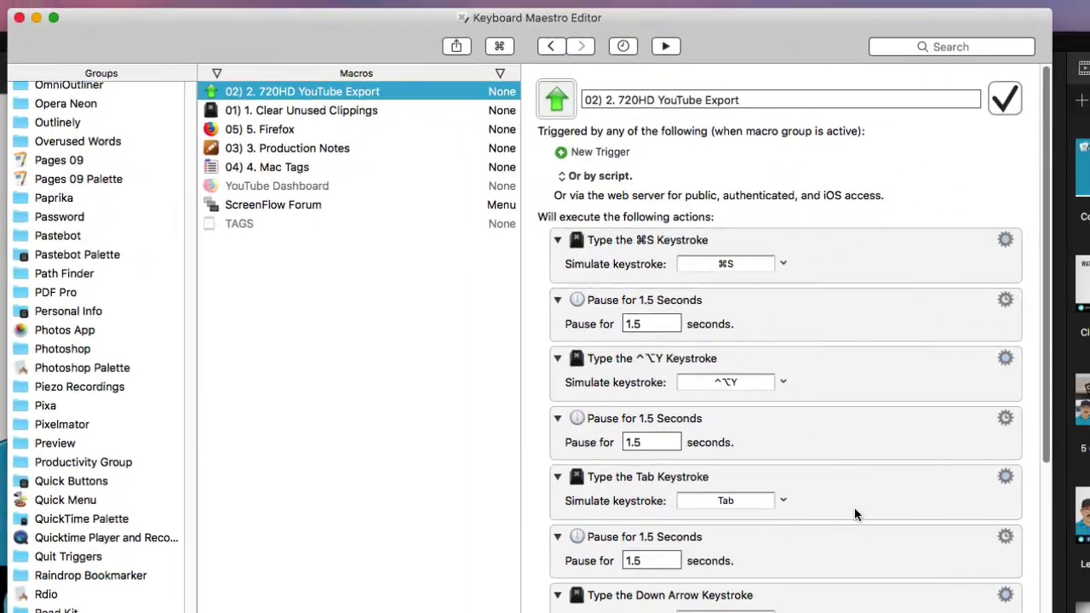
In Keyboard Maestro Editor, examine the 720HD YouTube Export macro's actions for saving, opening the publish dialog and choosing the encoding
{"action": "scroll", "coordinate": [854, 447], "scroll_direction": "down", "scroll_amount": 15}
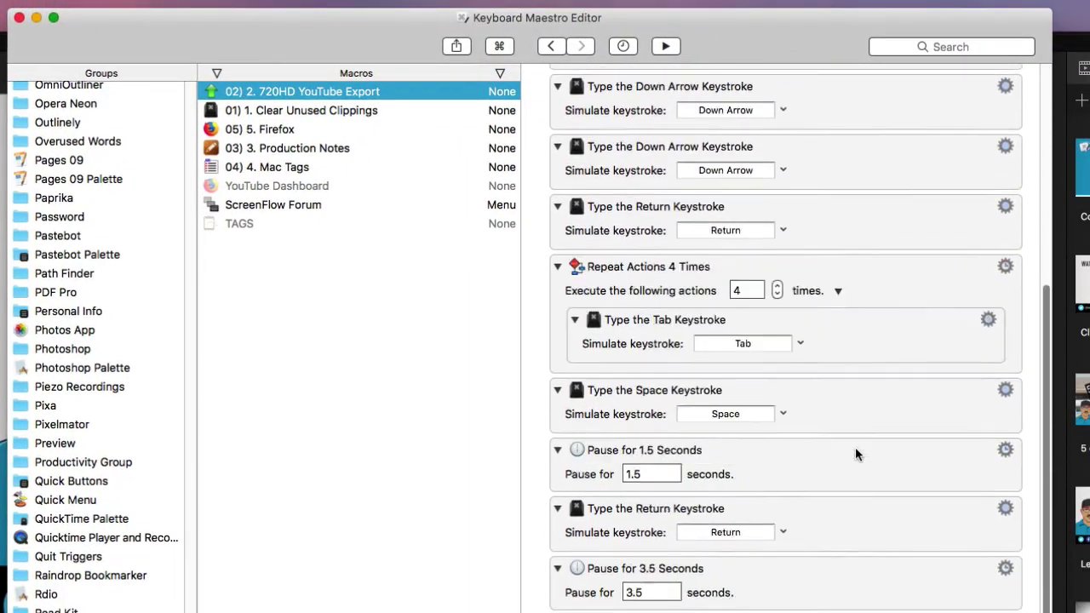
{"action": "scroll", "coordinate": [860, 458], "scroll_direction": "down", "scroll_amount": 5}
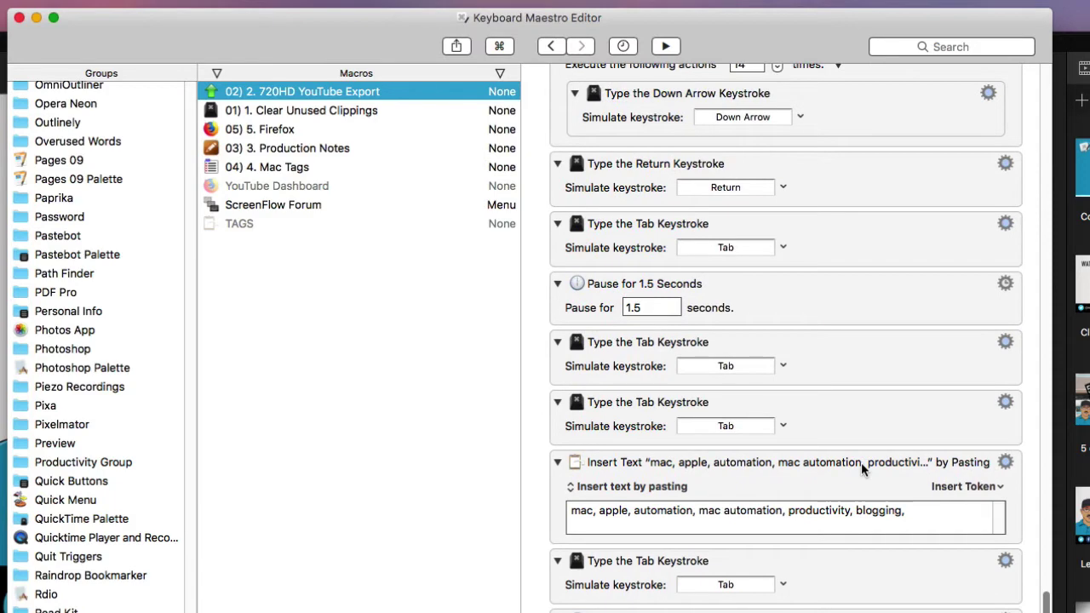
{"action": "scroll", "coordinate": [859, 427], "scroll_direction": "up", "scroll_amount": 20}
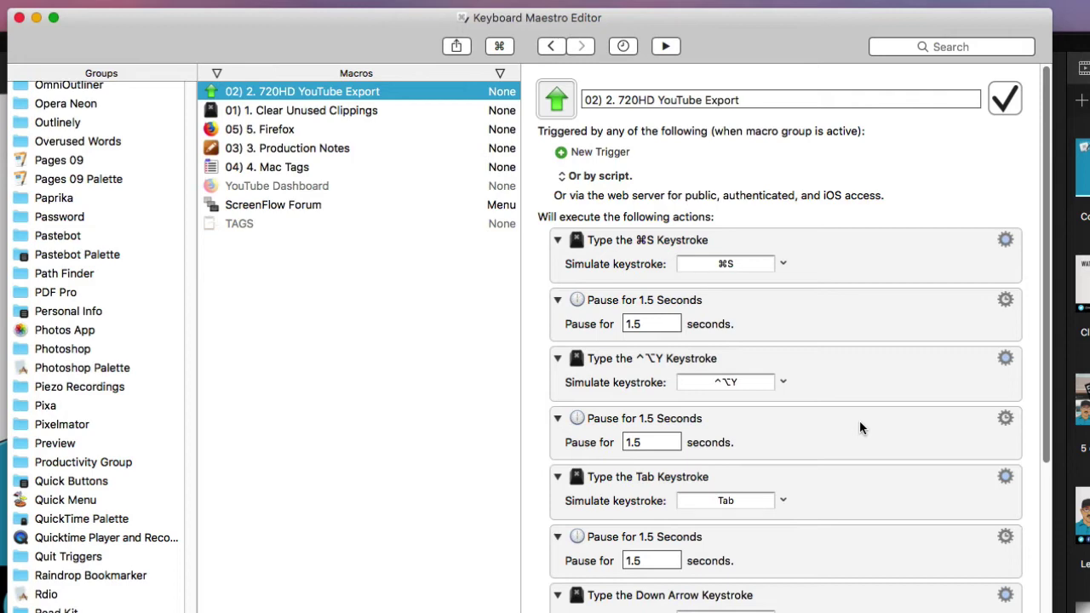
{"action": "left_click", "coordinate": [867, 262]}
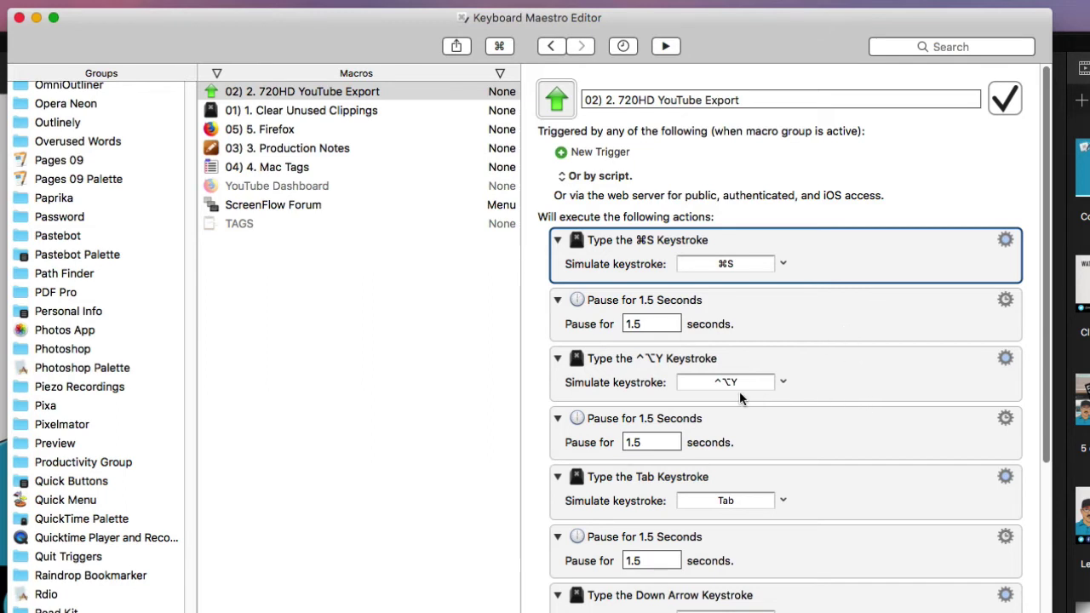
{"action": "left_click", "coordinate": [869, 385]}
{"action": "scroll", "coordinate": [865, 376], "scroll_direction": "down", "scroll_amount": 3}
{"action": "scroll", "coordinate": [847, 383], "scroll_direction": "down", "scroll_amount": 5}
{"action": "scroll", "coordinate": [824, 332], "scroll_direction": "down", "scroll_amount": 2}
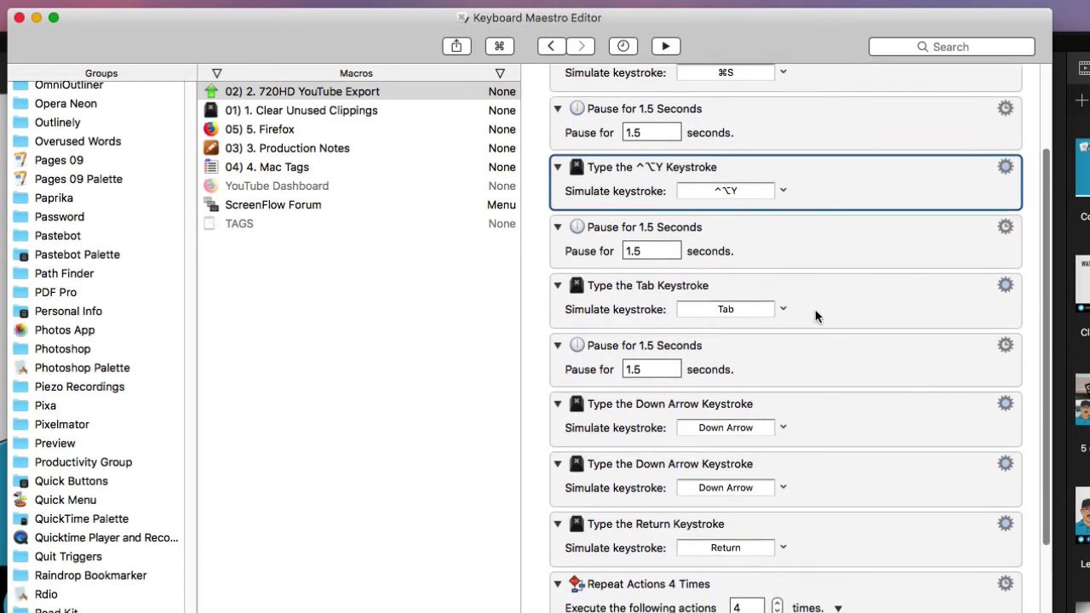
{"action": "scroll", "coordinate": [805, 452], "scroll_direction": "down", "scroll_amount": 2}
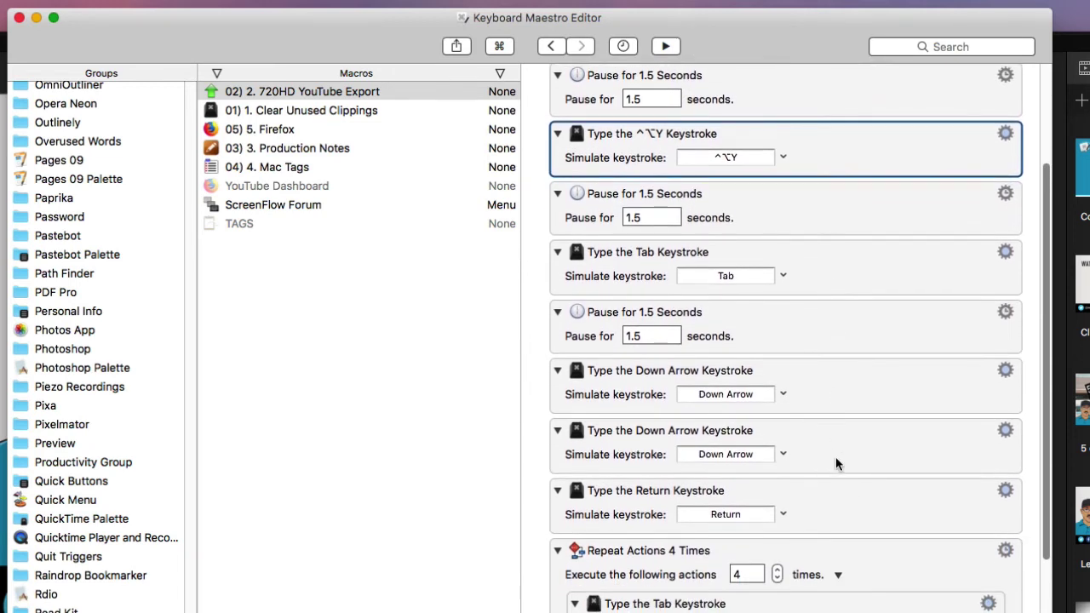
{"action": "scroll", "coordinate": [866, 524], "scroll_direction": "down", "scroll_amount": 12}
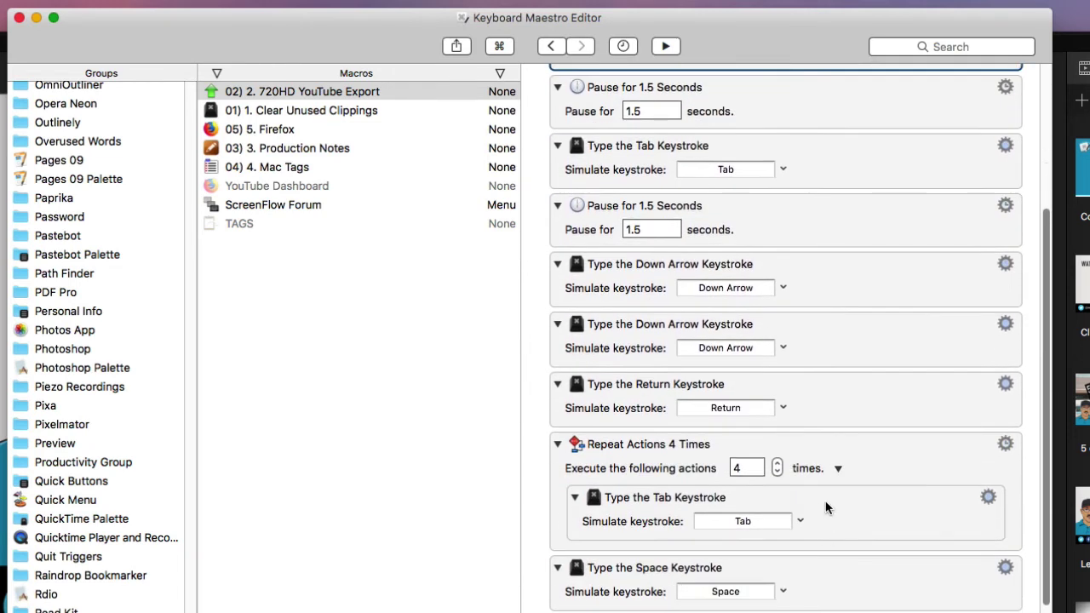
Examine the macro's remaining actions that advance the dialog, choose the category and paste the preset tags
{"action": "scroll", "coordinate": [816, 549], "scroll_direction": "down", "scroll_amount": 8}
{"action": "scroll", "coordinate": [809, 549], "scroll_direction": "down", "scroll_amount": 4}
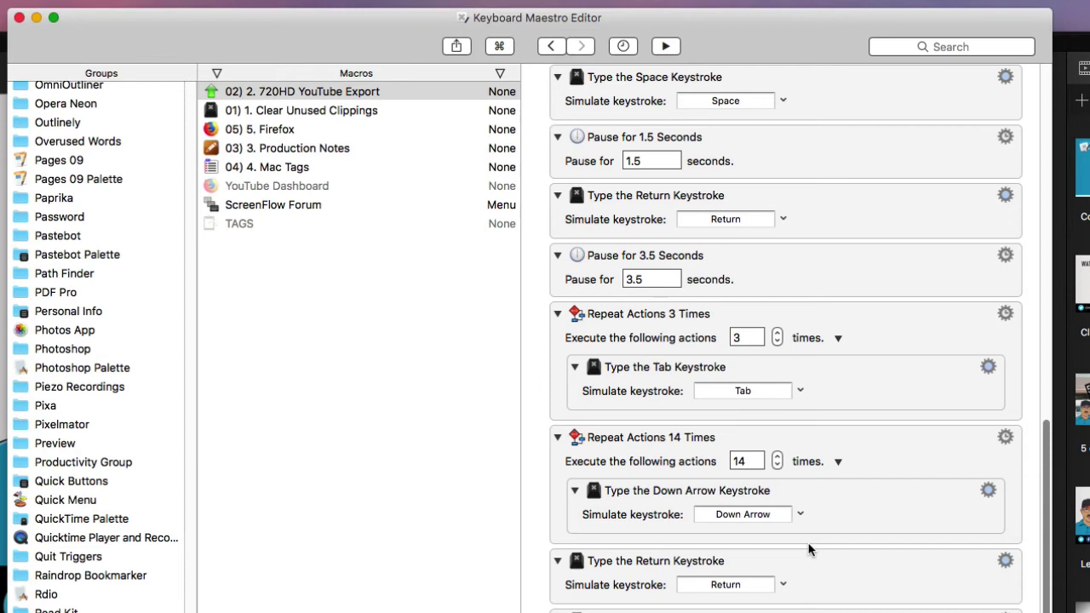
{"action": "scroll", "coordinate": [821, 323], "scroll_direction": "down", "scroll_amount": 5}
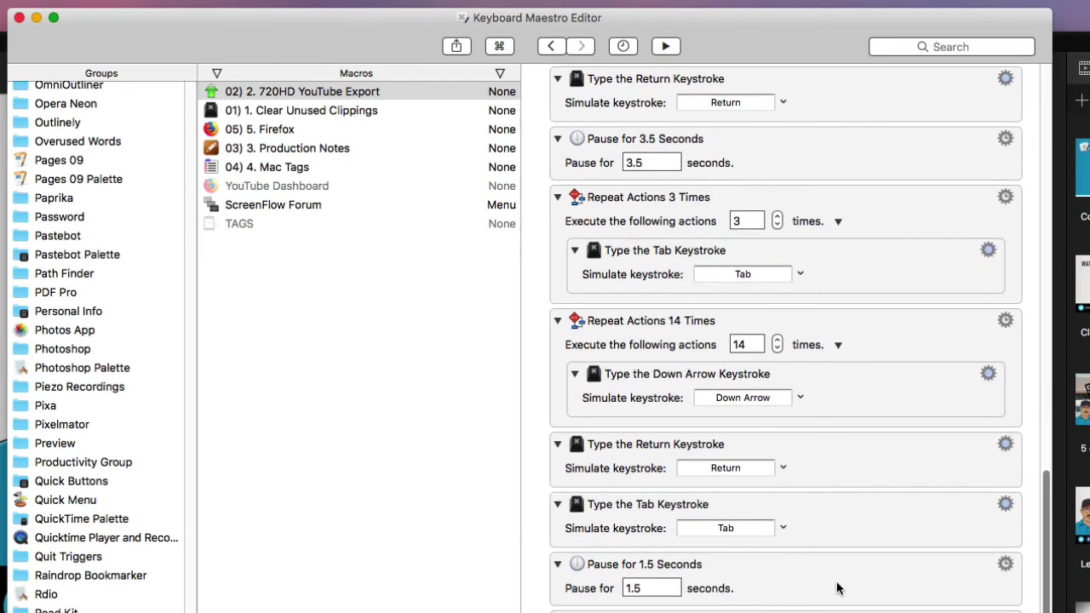
{"action": "scroll", "coordinate": [839, 545], "scroll_direction": "down", "scroll_amount": 6}
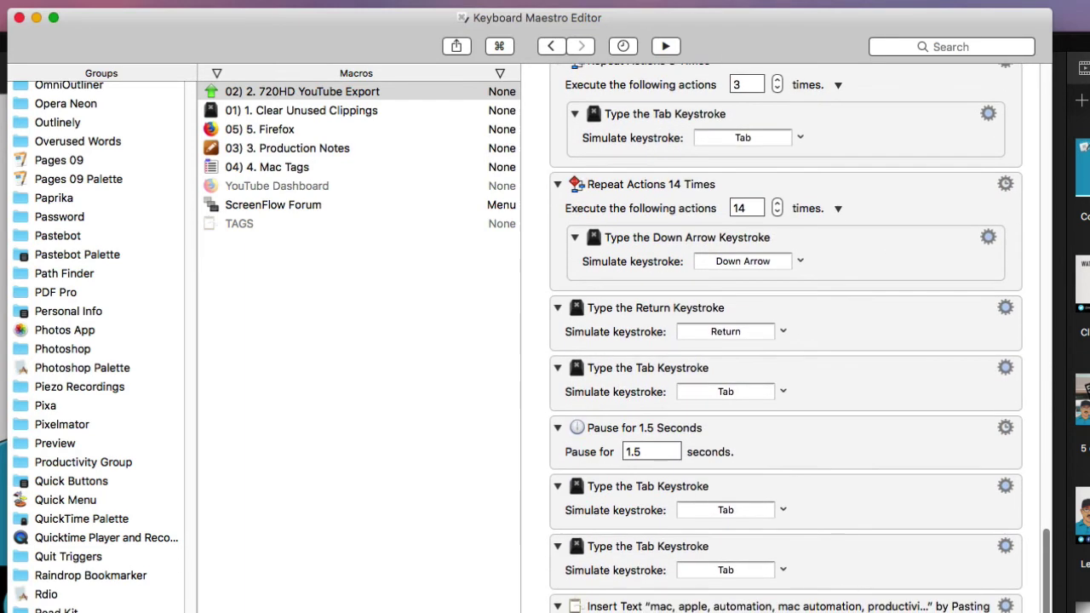
{"action": "left_click", "coordinate": [783, 605]}
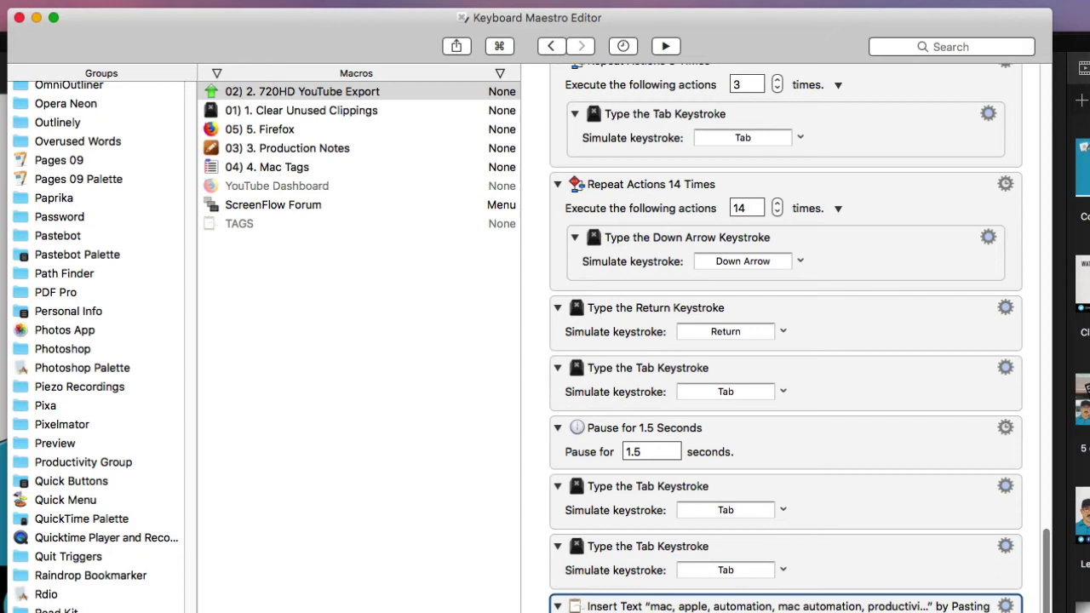
{"action": "scroll", "coordinate": [735, 601], "scroll_direction": "down", "scroll_amount": 3}
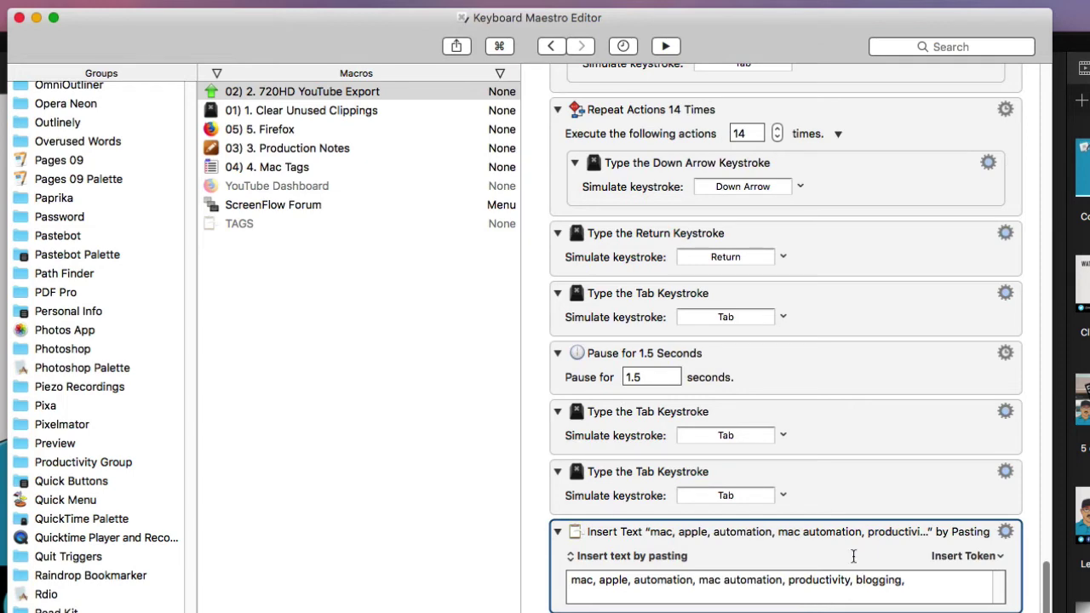
{"action": "scroll", "coordinate": [832, 564], "scroll_direction": "down", "scroll_amount": 2}
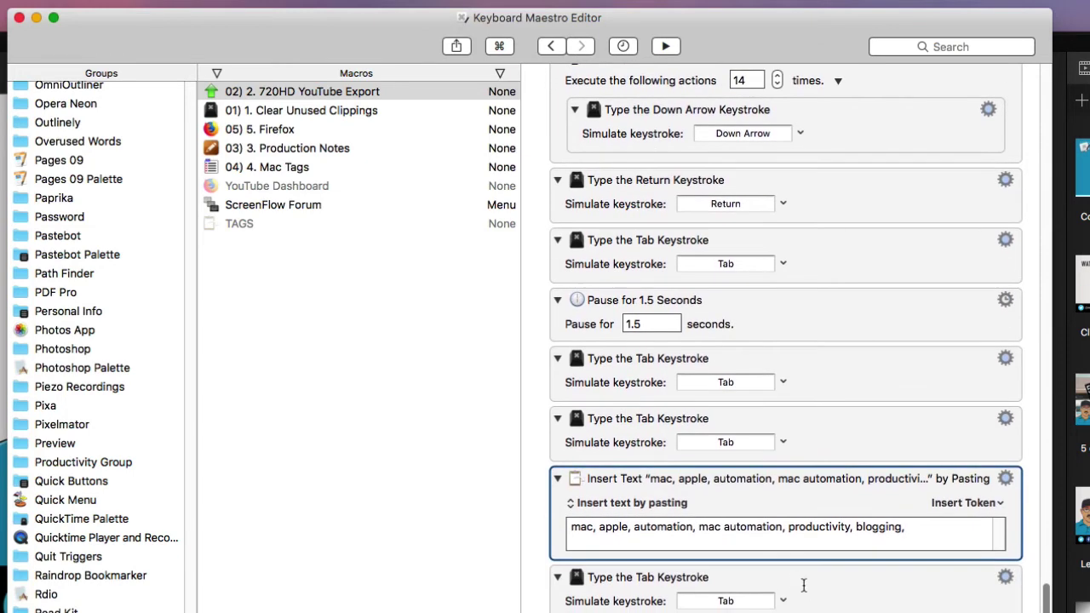
{"action": "scroll", "coordinate": [814, 536], "scroll_direction": "down", "scroll_amount": 1}
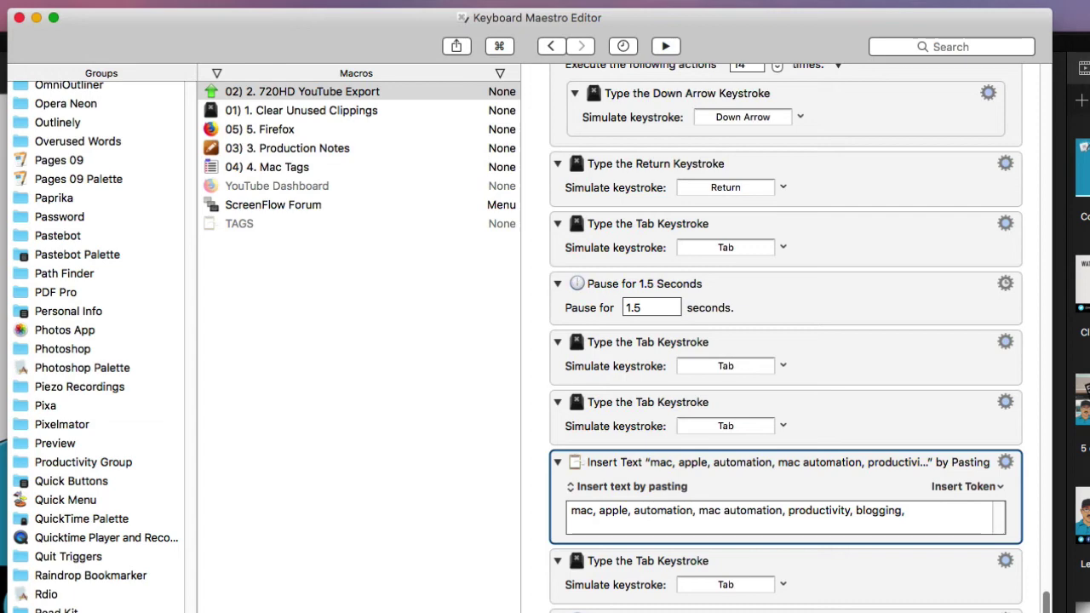
Run the 720HD YouTube Export macro in ScreenFlow to fill in the Science & Technology category, preset tags and Private privacy
{"action": "scroll", "coordinate": [783, 340], "scroll_direction": "up", "scroll_amount": 15}
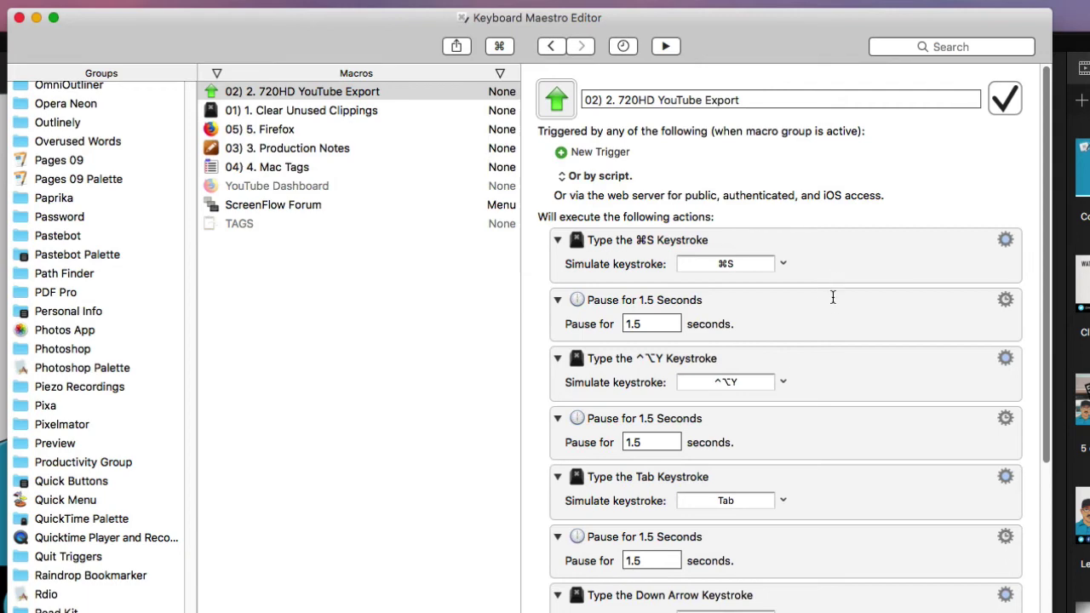
{"action": "scroll", "coordinate": [834, 292], "scroll_direction": "down", "scroll_amount": 2}
{"action": "scroll", "coordinate": [833, 296], "scroll_direction": "up", "scroll_amount": 2}
{"action": "scroll", "coordinate": [849, 287], "scroll_direction": "down", "scroll_amount": 2}
{"action": "scroll", "coordinate": [849, 287], "scroll_direction": "up", "scroll_amount": 2}
{"action": "key", "text": "ctrl+alt+y"}
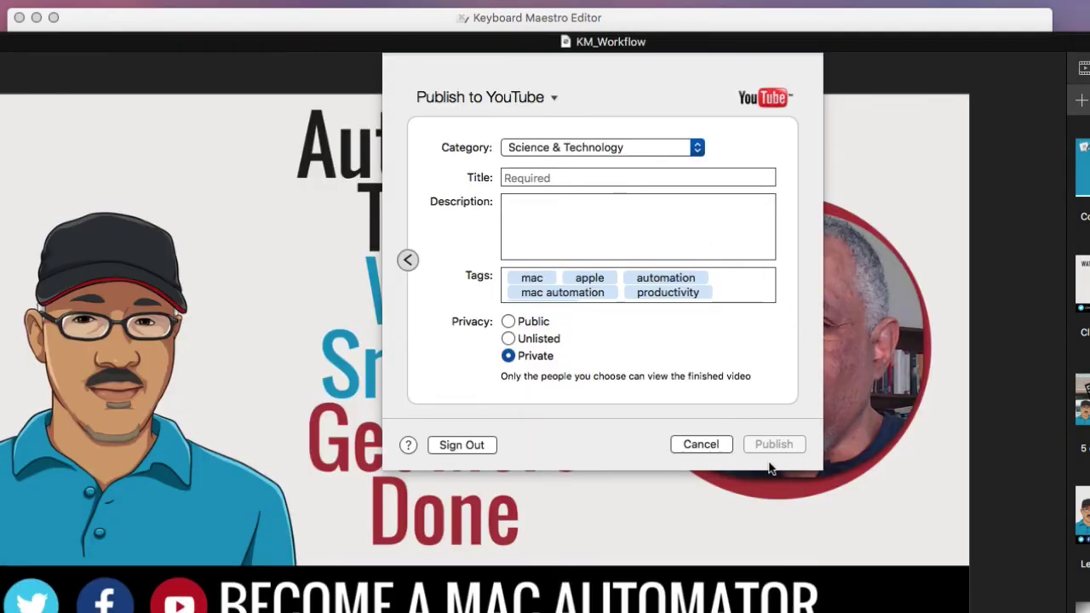